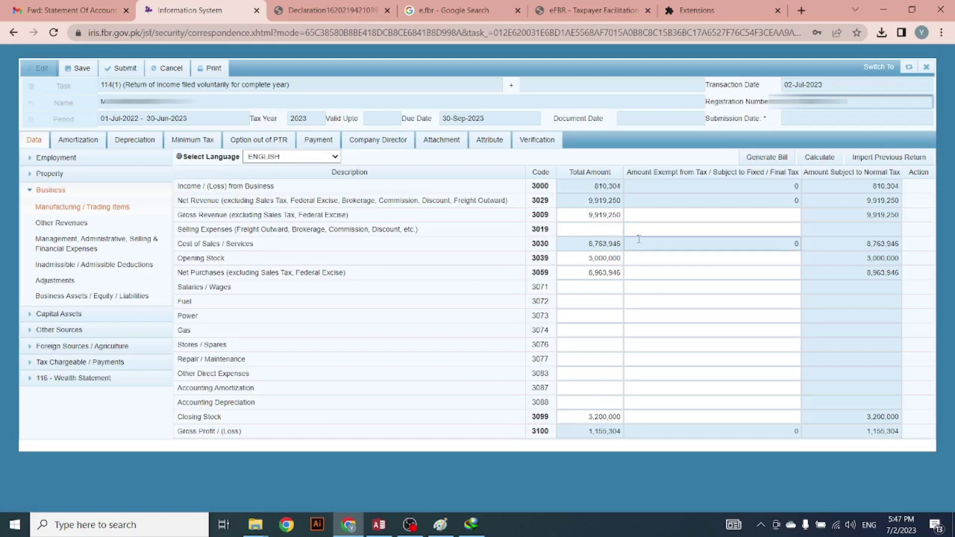
Step: Review the business trading figures: opening stock, net purchases, closing stock, gross profit and gross revenue
left_click(592, 259)
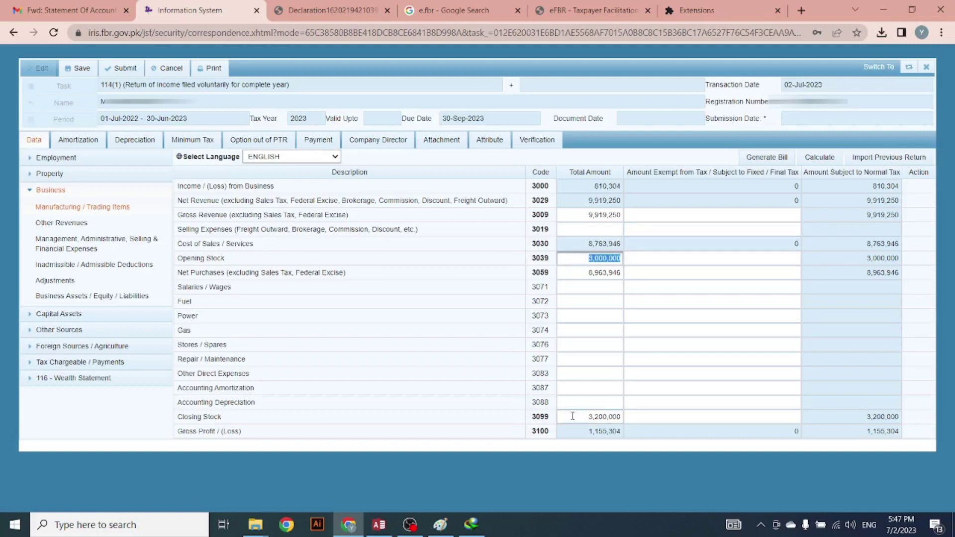
left_click(588, 418)
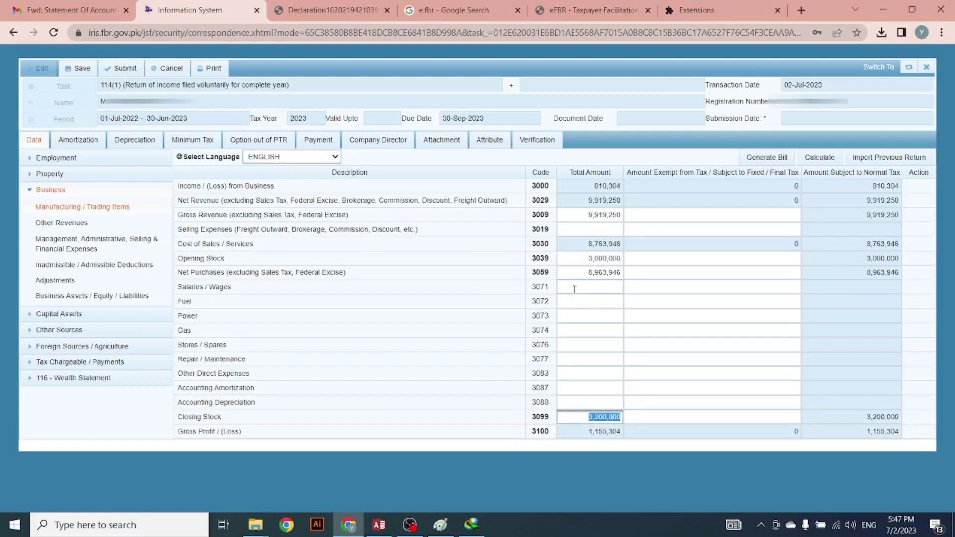
left_click(585, 274)
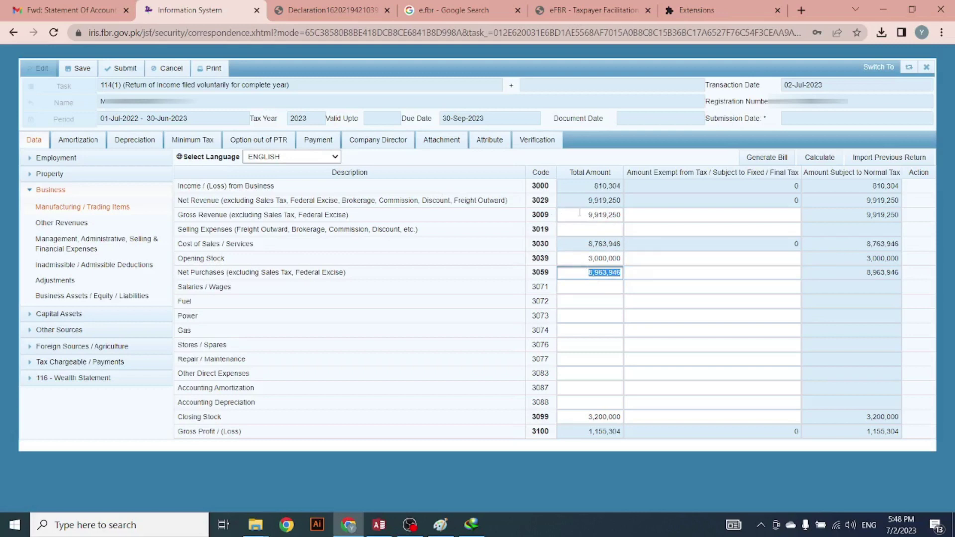
left_click(582, 432)
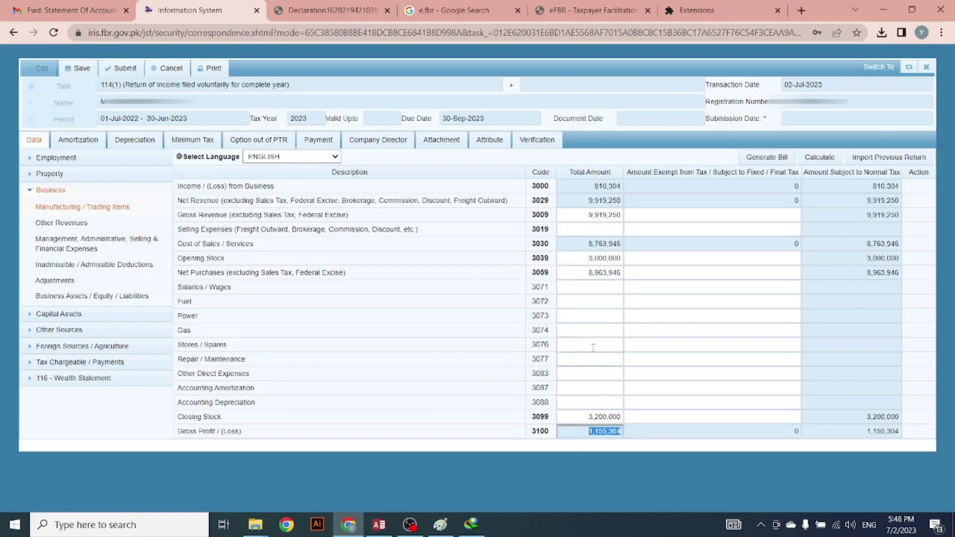
left_click(585, 218)
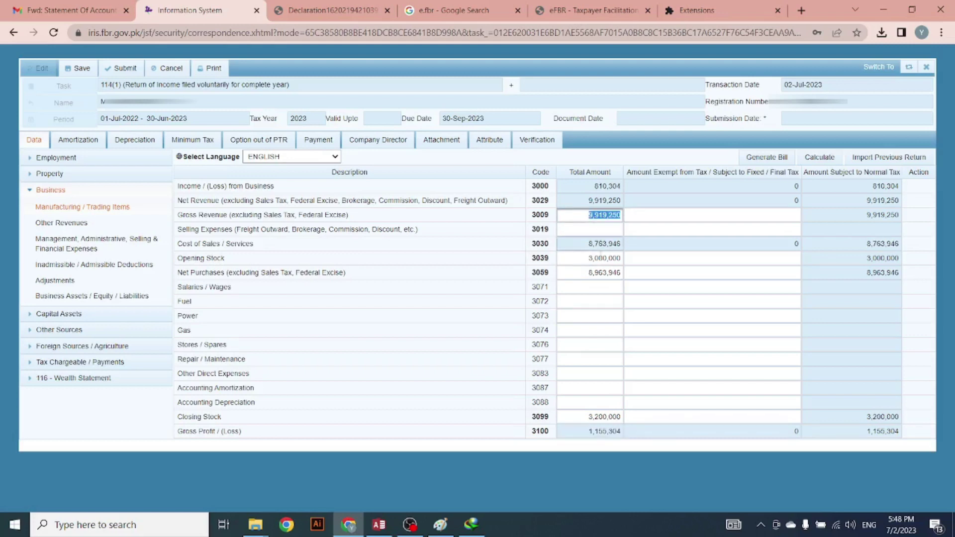
left_click(585, 260)
left_click(580, 273)
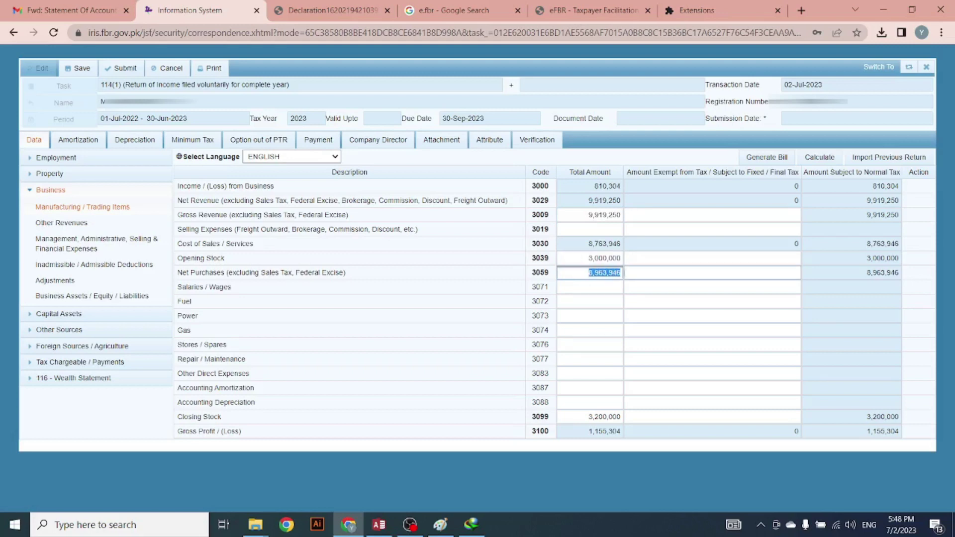
left_click(587, 416)
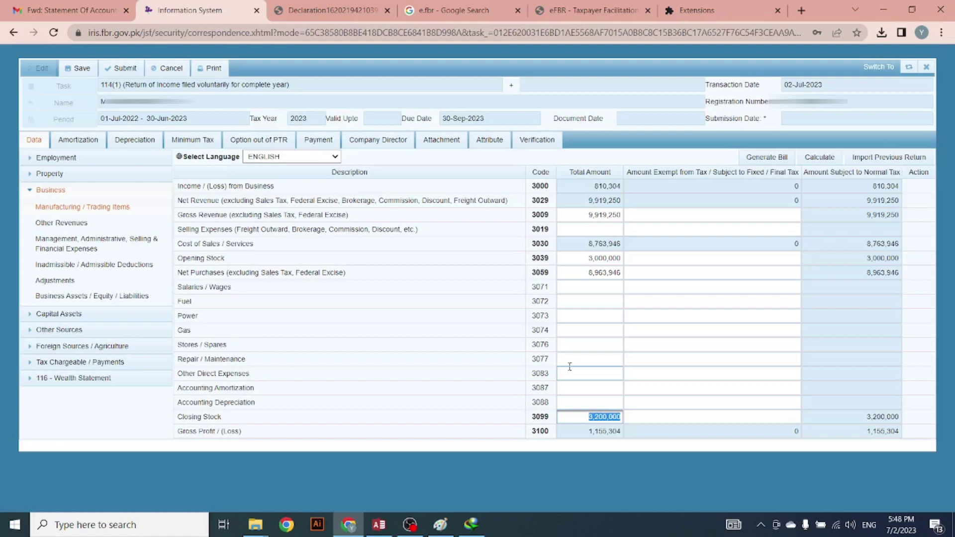
Step: Review the management and administrative expenses, from rent, salaries, utilities and communication to stationery, professional charges and accounting profit
left_click(73, 249)
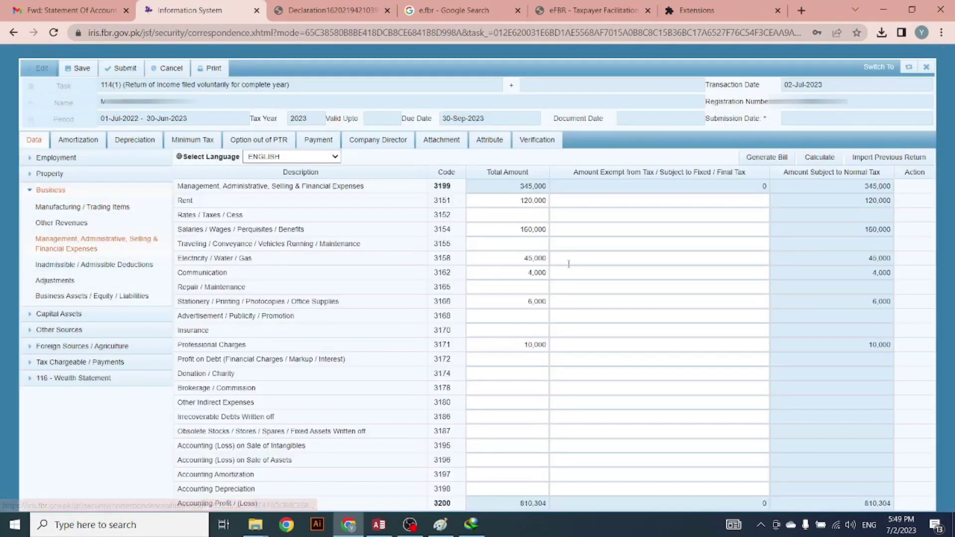
left_click_drag(519, 201, 577, 199)
left_click_drag(509, 229, 558, 227)
left_click_drag(506, 259, 568, 257)
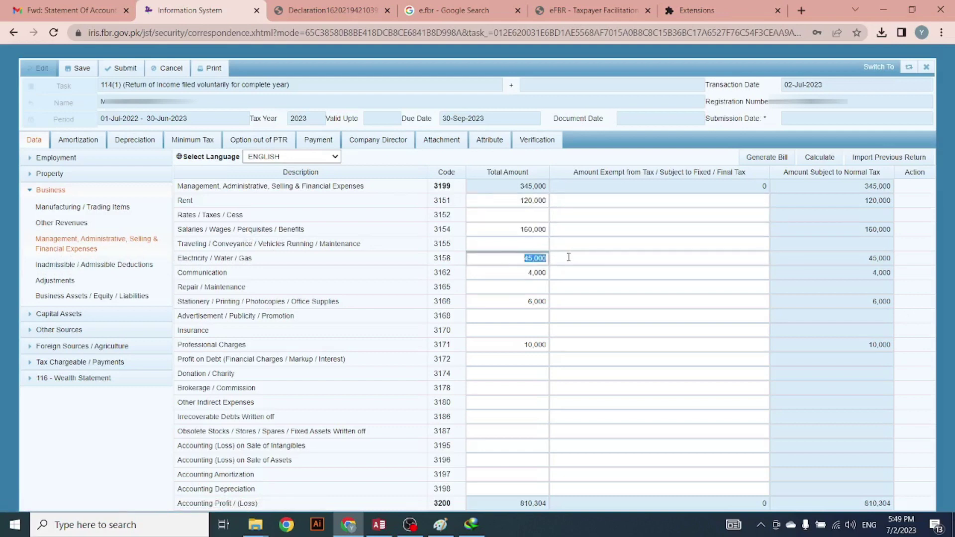
left_click_drag(515, 273, 560, 273)
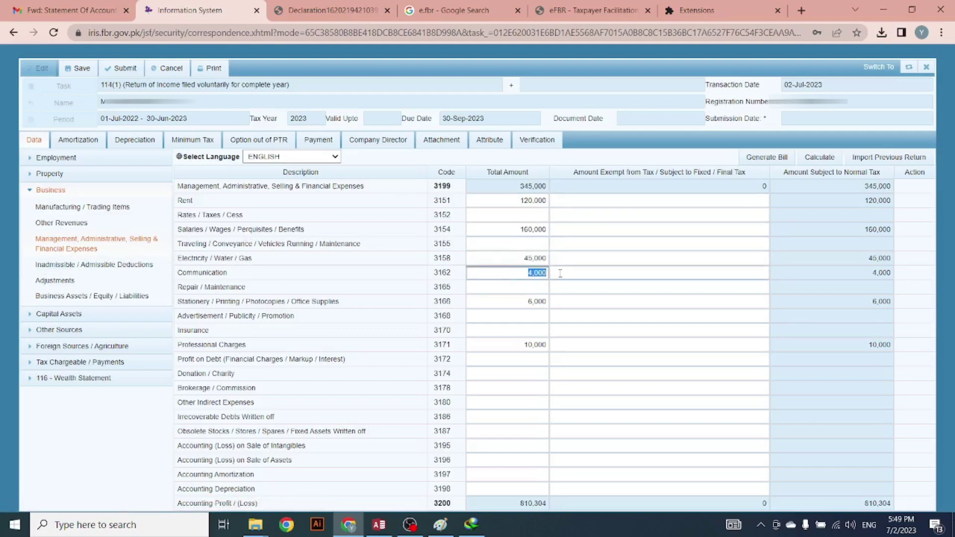
left_click_drag(520, 302, 582, 299)
left_click_drag(518, 344, 569, 344)
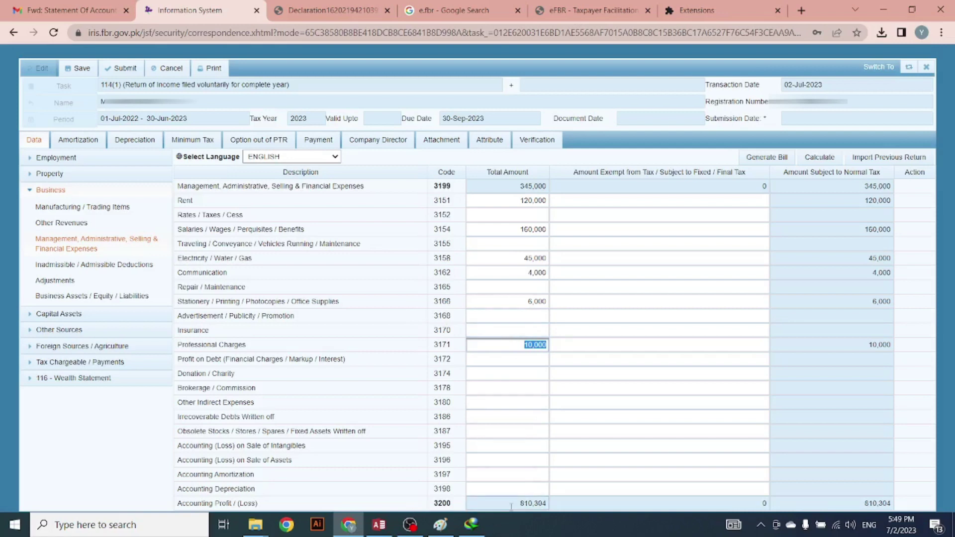
left_click(527, 503)
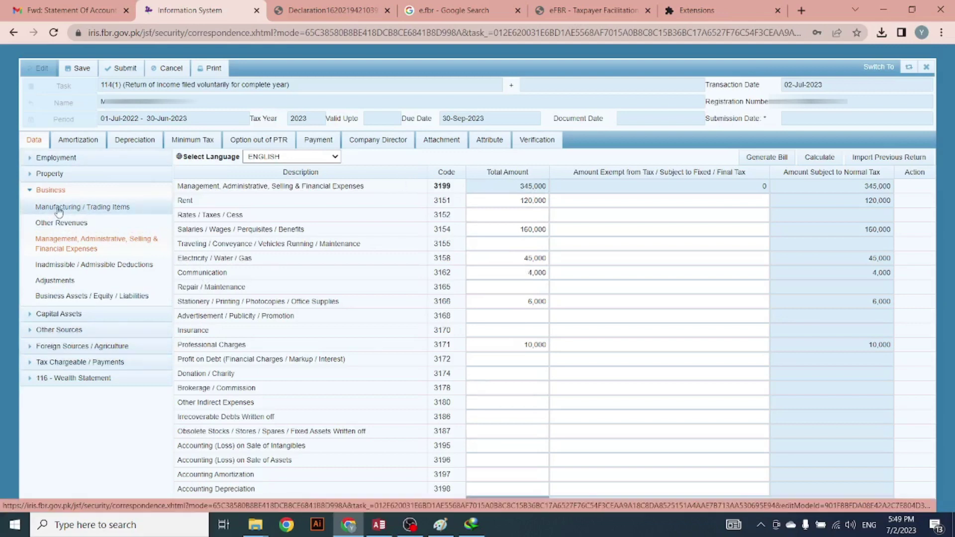
Step: Open the tax computations and check the normal income tax amount
left_click(53, 362)
scroll(50, 408, "down", 1)
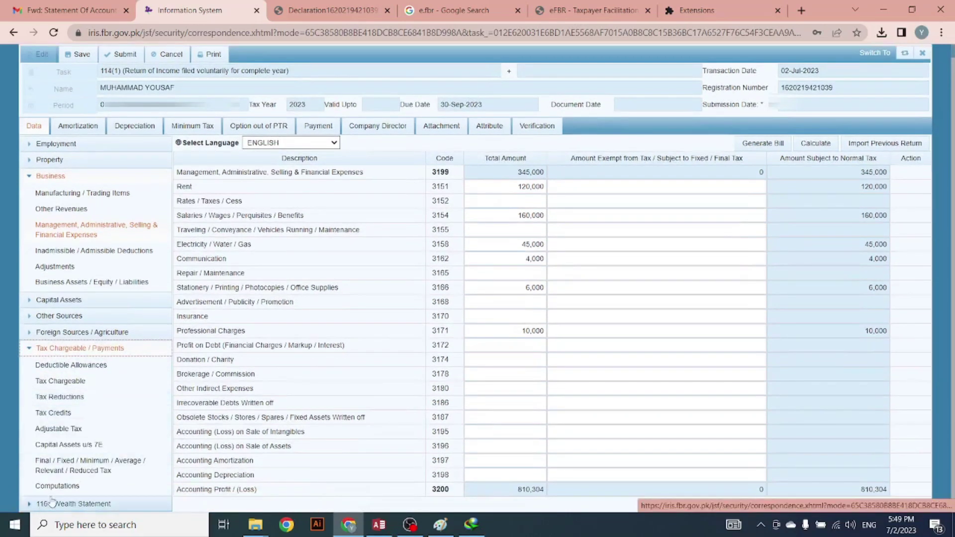
left_click(62, 486)
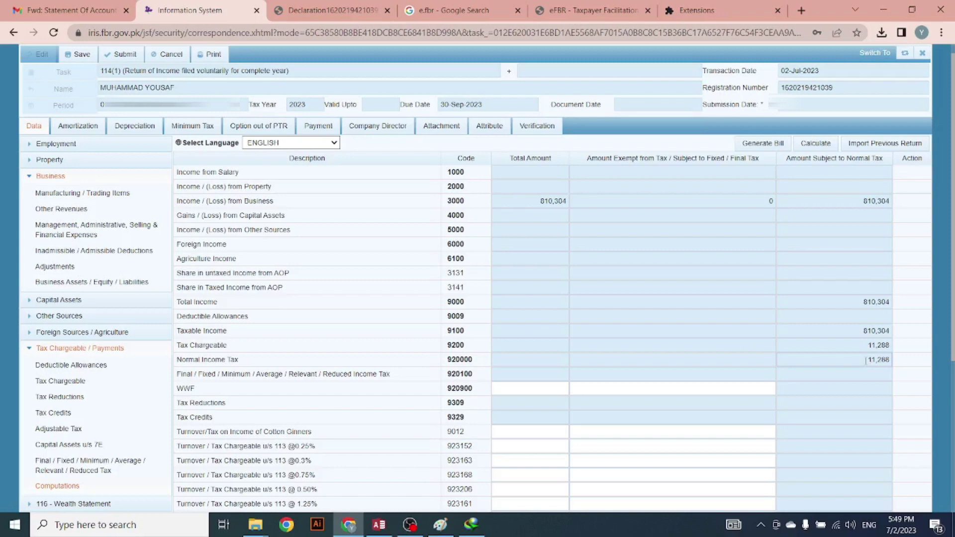
left_click(864, 360)
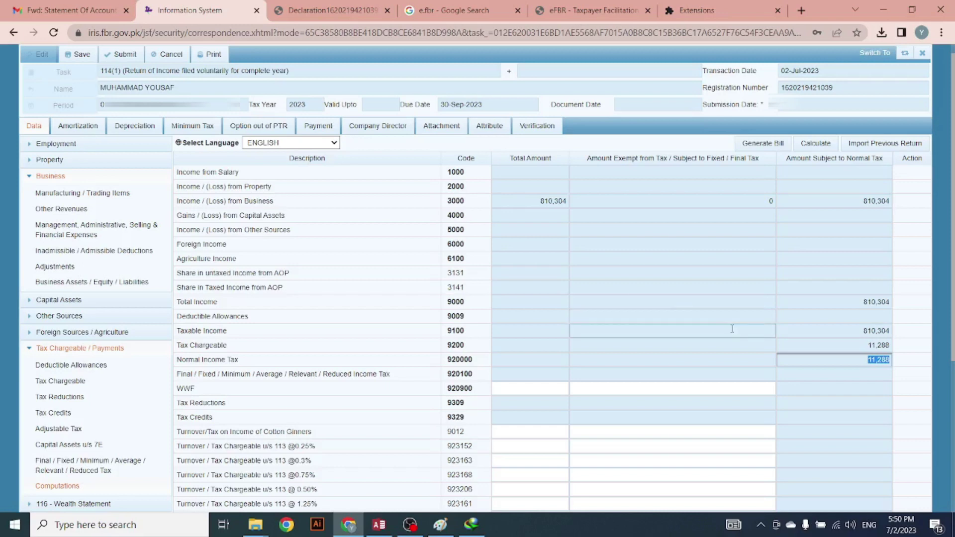
Step: Check the return's payments for an available CPR record, then close the payment search
left_click(321, 128)
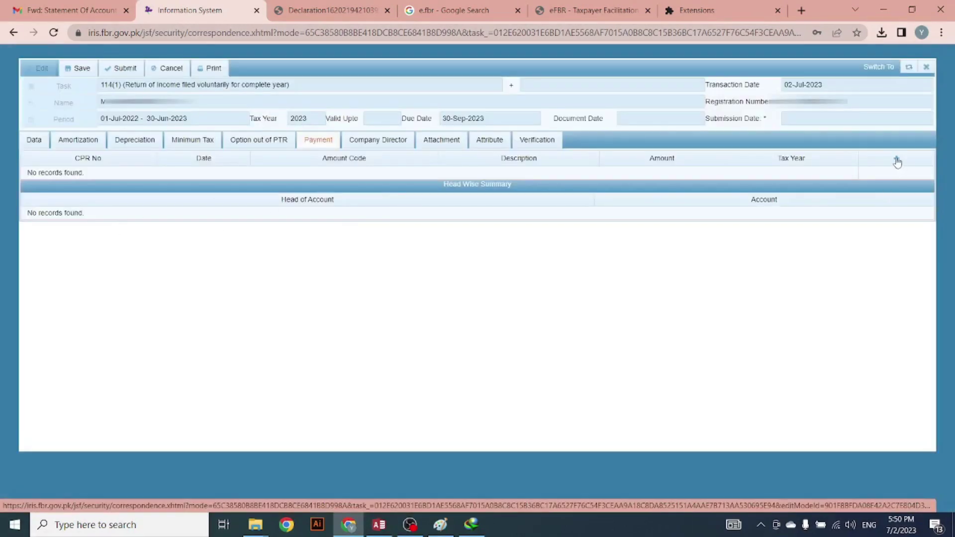
left_click(896, 159)
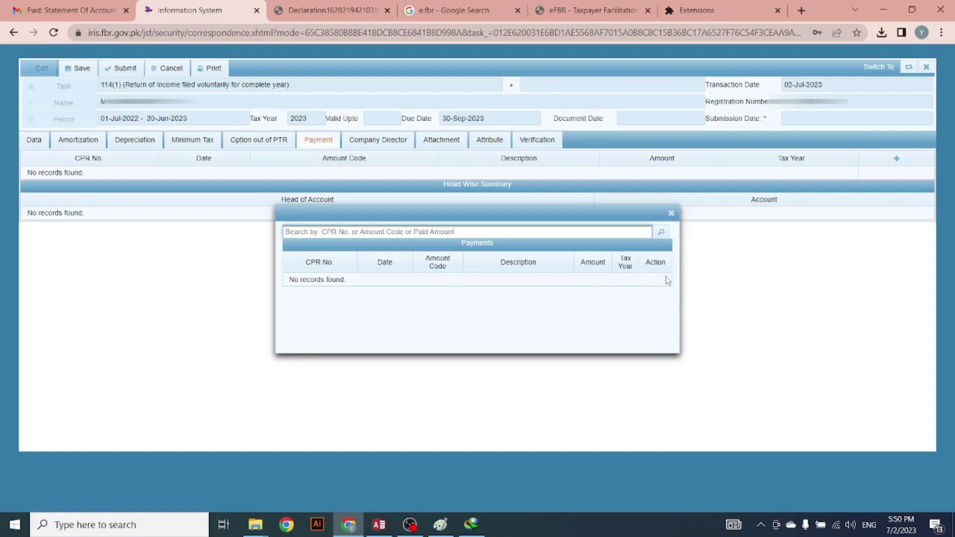
left_click(671, 213)
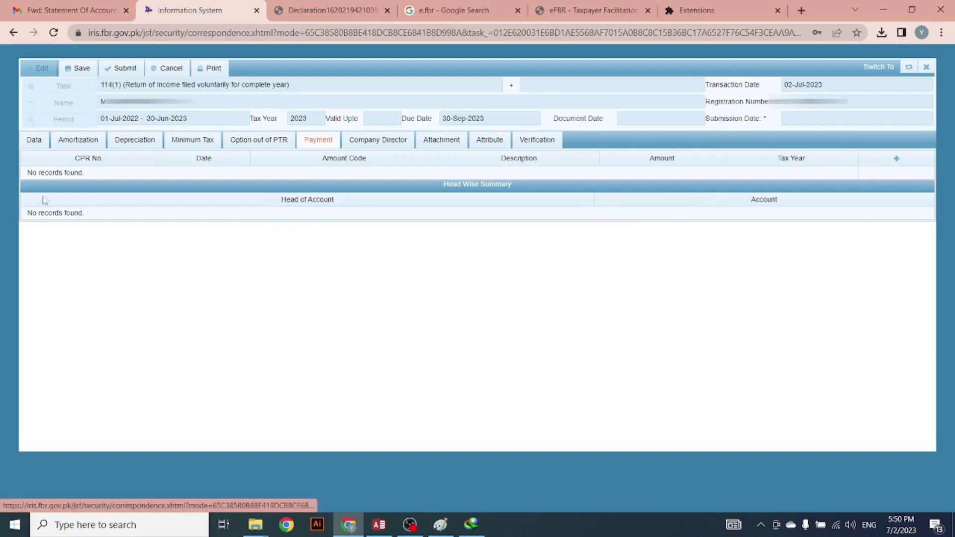
left_click_drag(26, 173, 126, 175)
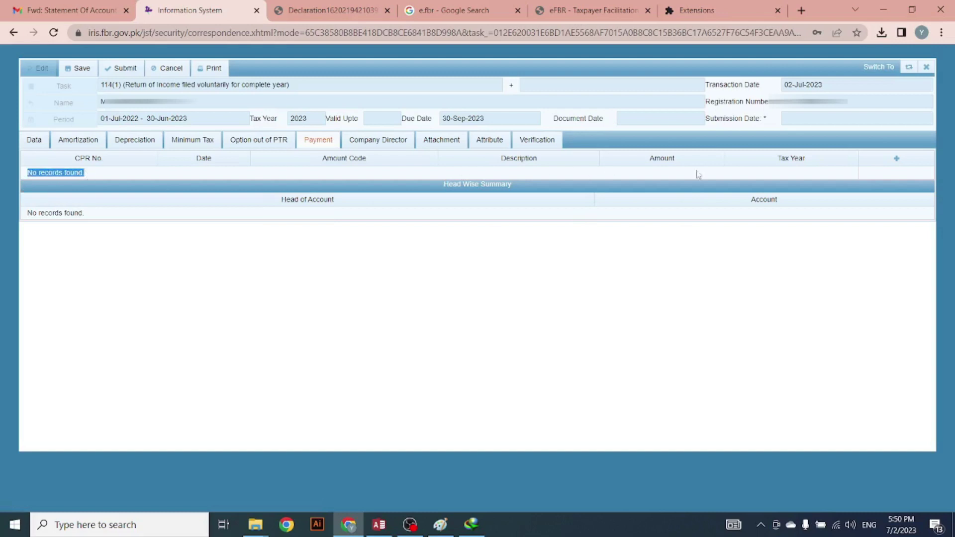
Step: Open the wealth statement's reconciliation of net assets and check the increase in assets
left_click(33, 140)
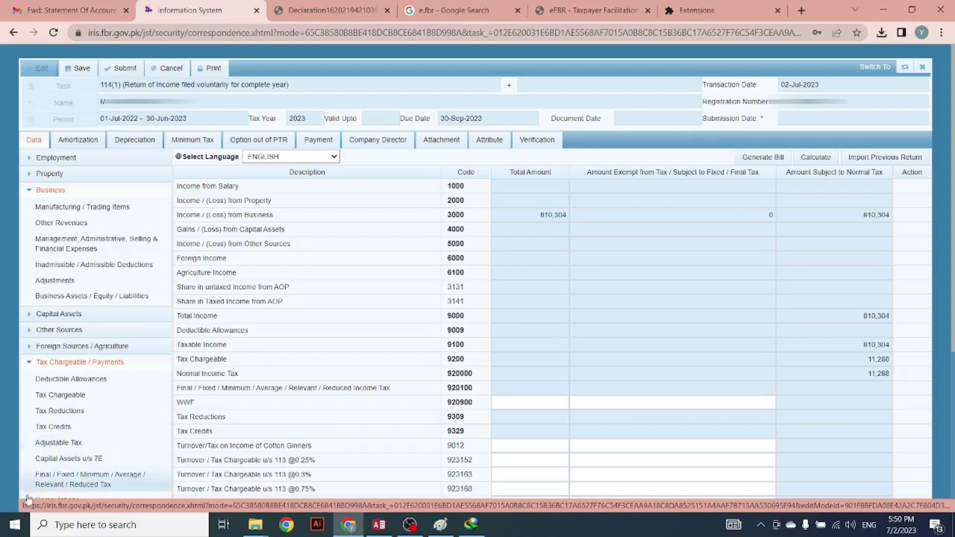
scroll(76, 443, "down", 4)
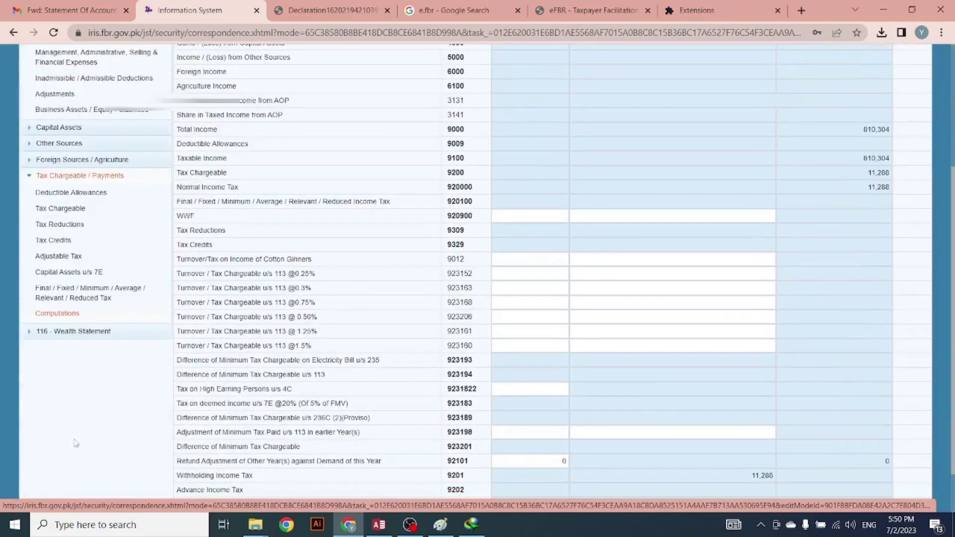
left_click(29, 334)
left_click_drag(845, 151, 889, 154)
Step: Copy the accounting profit of 810,304 into the reconciliation's income declared subject to normal tax and recalculate
left_click(827, 181)
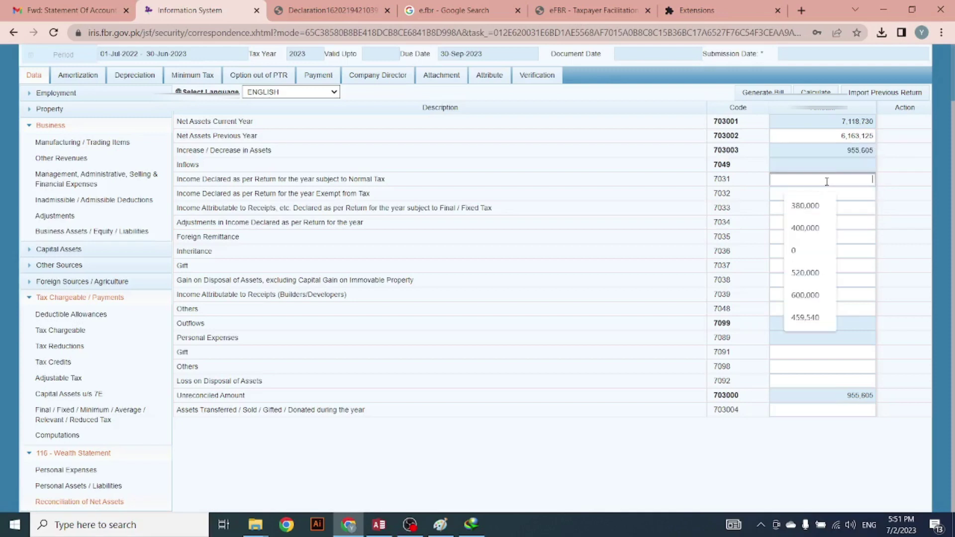
left_click(95, 178)
left_click_drag(504, 440, 544, 439)
right_click(527, 442)
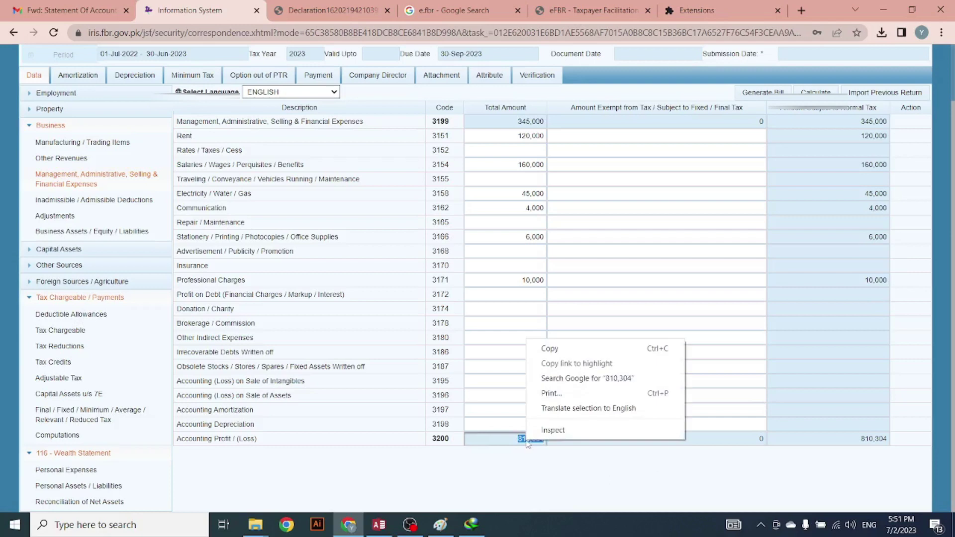
left_click(547, 348)
left_click(122, 495)
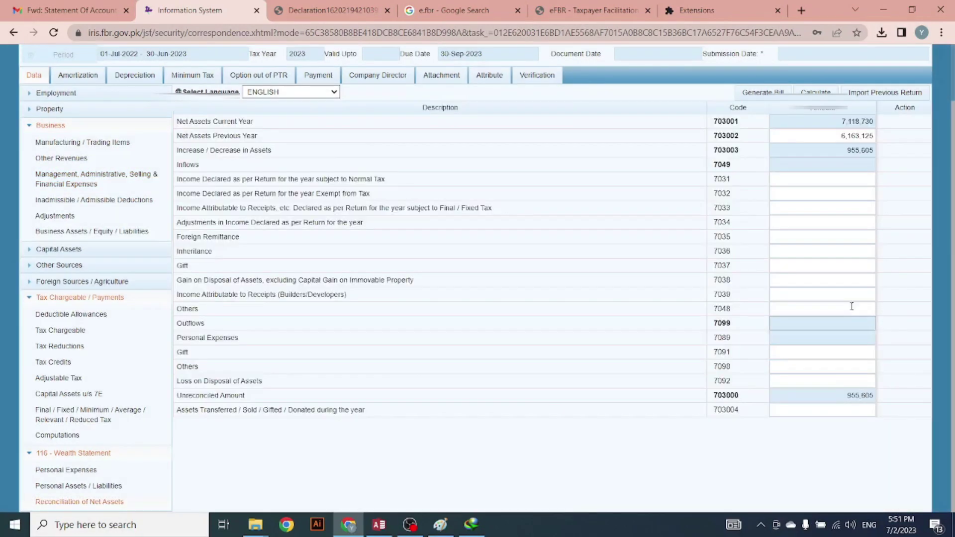
left_click(856, 180)
key("ctrl+v")
left_click(816, 93)
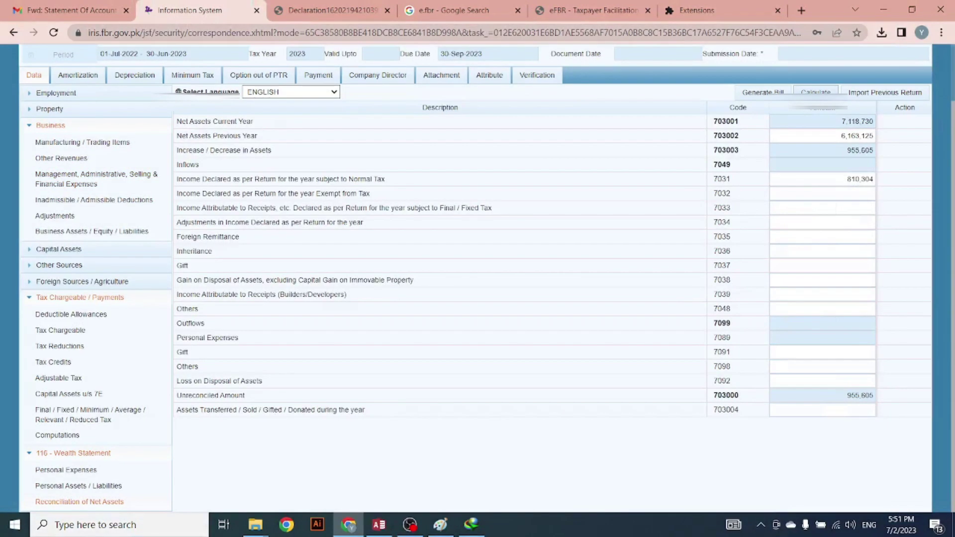
left_click(849, 410)
Step: Enter 360,000 as other personal / household expenses in the wealth statement and recalculate
left_click(66, 470)
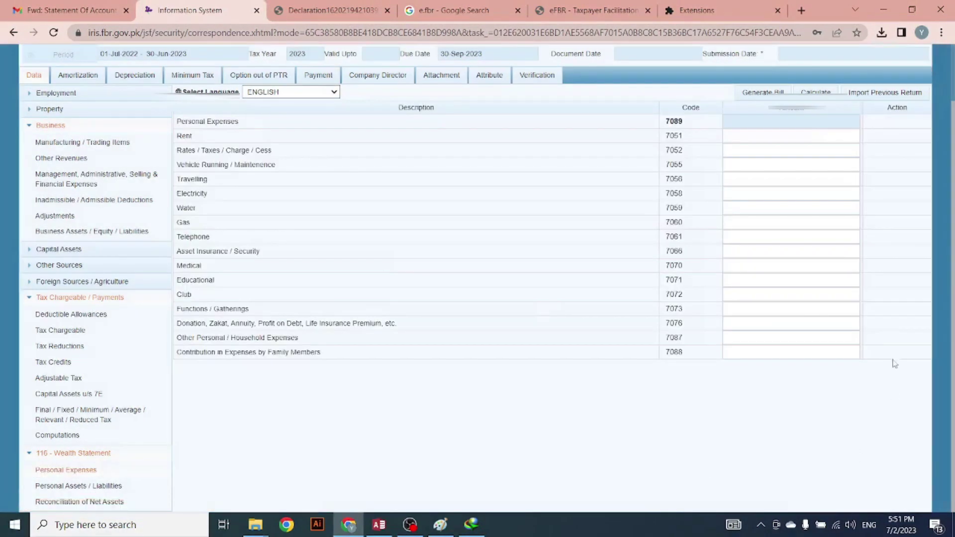
left_click(848, 337)
type("360000")
key("Tab")
left_click(819, 91)
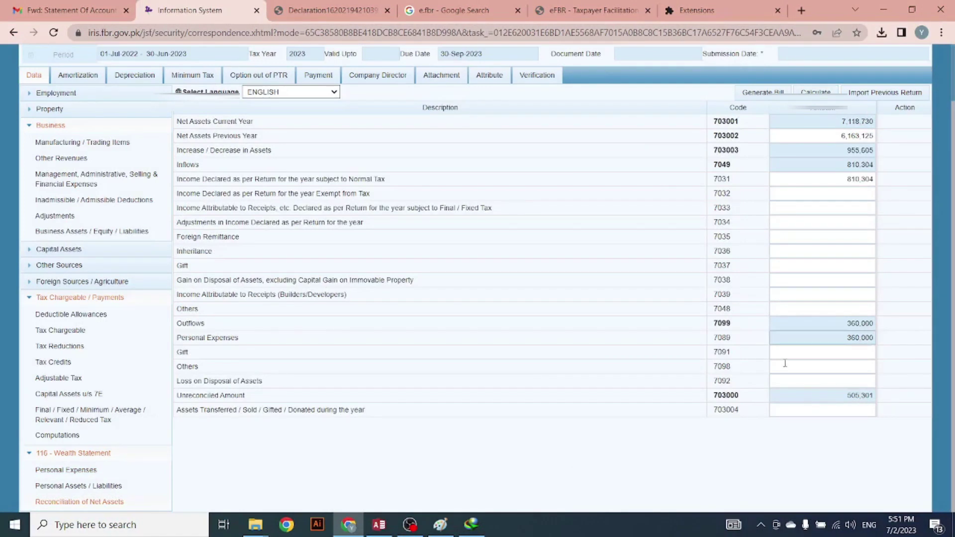
Step: Set the non-business cash to 127,715 in the personal assets and liabilities
left_click(83, 490)
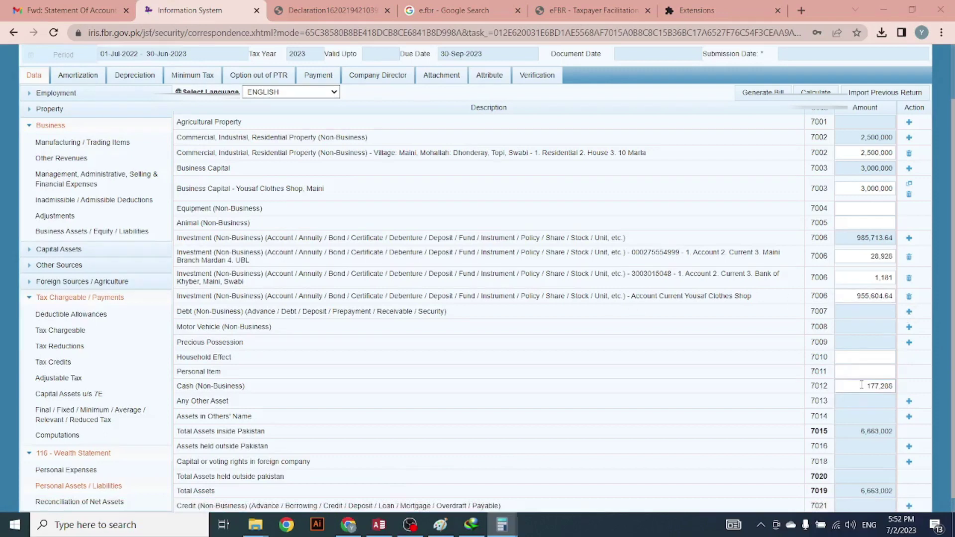
left_click_drag(864, 386, 954, 385)
type("12")
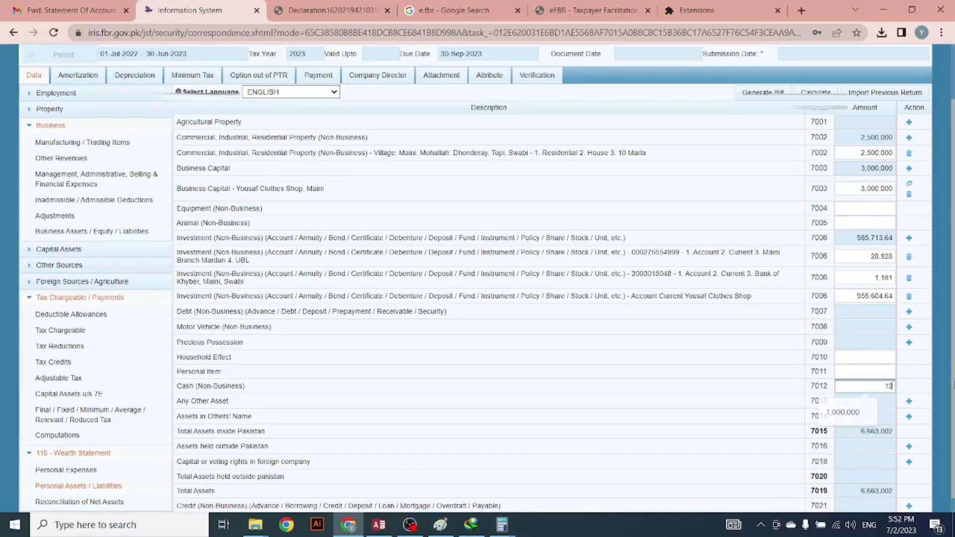
type("7715")
left_click(757, 396)
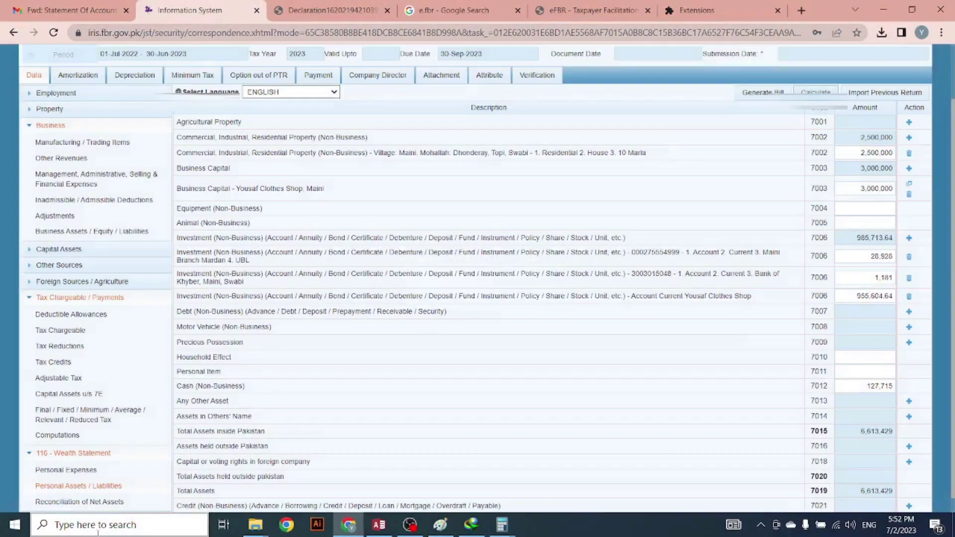
Step: Recalculate the reconciliation of net assets, check the unreconciled amount, and save the return
left_click(79, 502)
left_click(819, 92)
left_click_drag(177, 396, 245, 397)
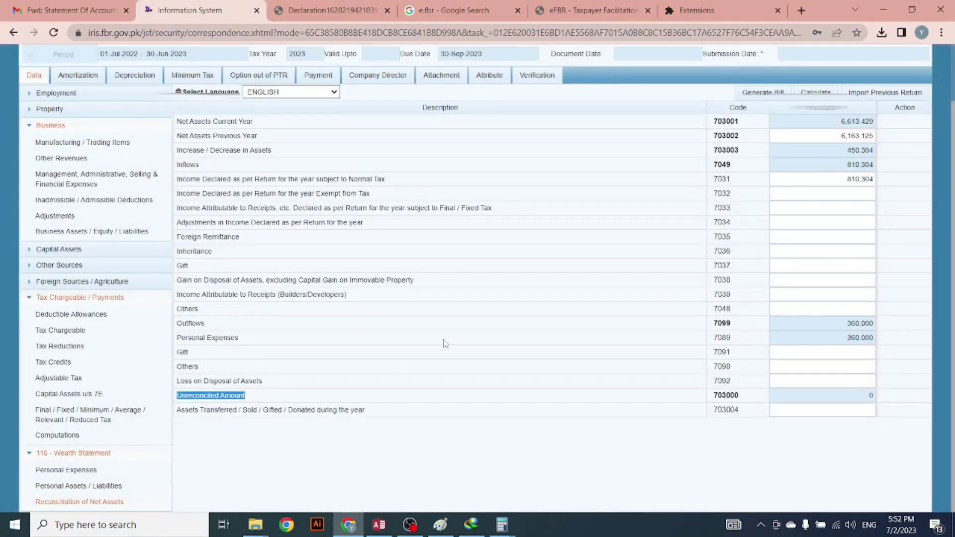
scroll(120, 90, "up", 2)
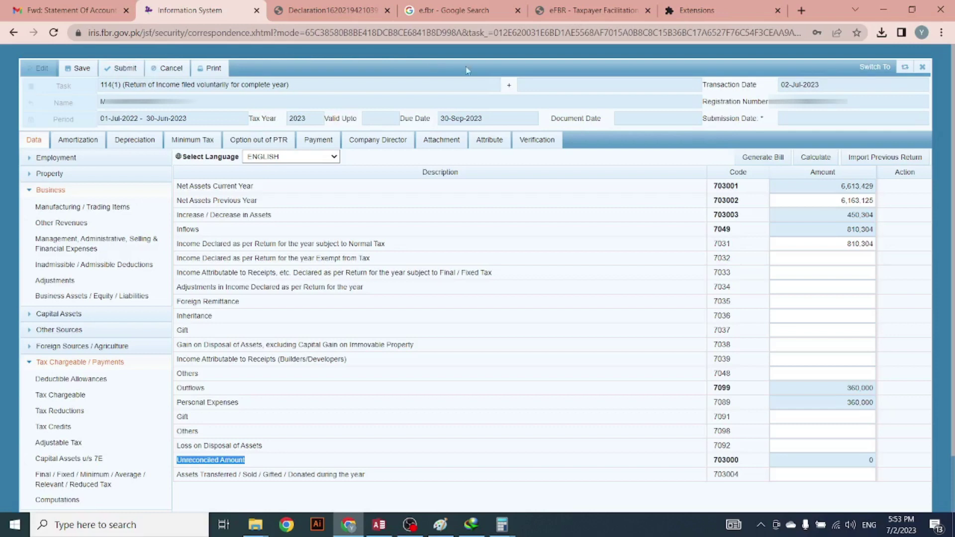
left_click(79, 68)
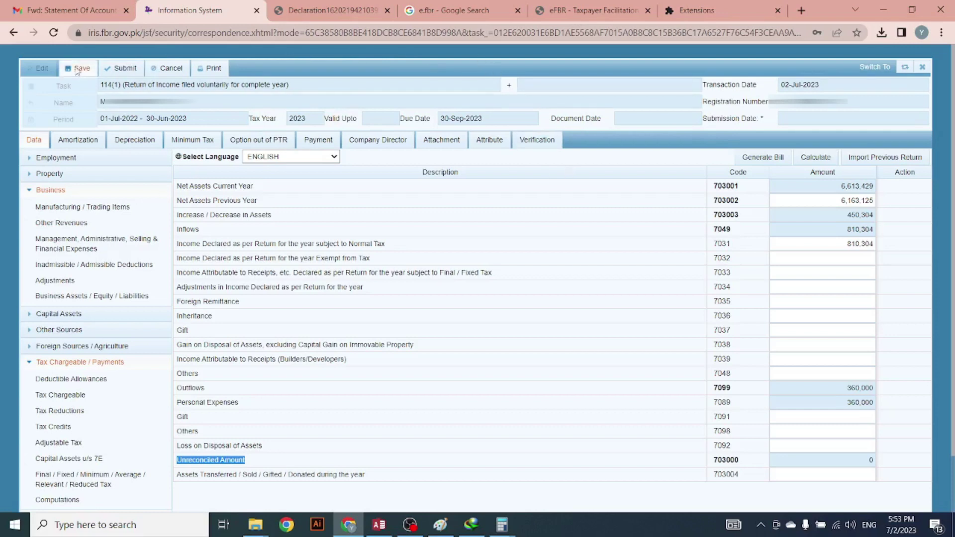